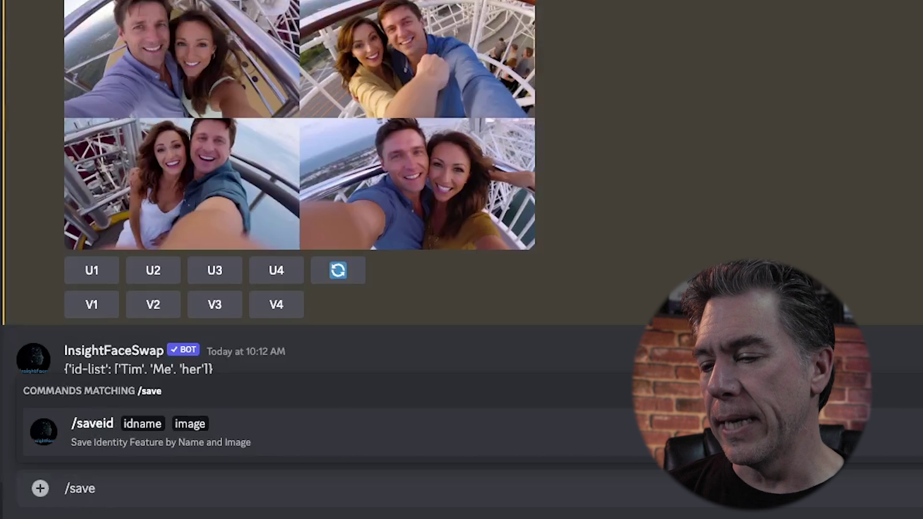
Choose the /saveid command and enter 'her' as the identity name.
key("Return")
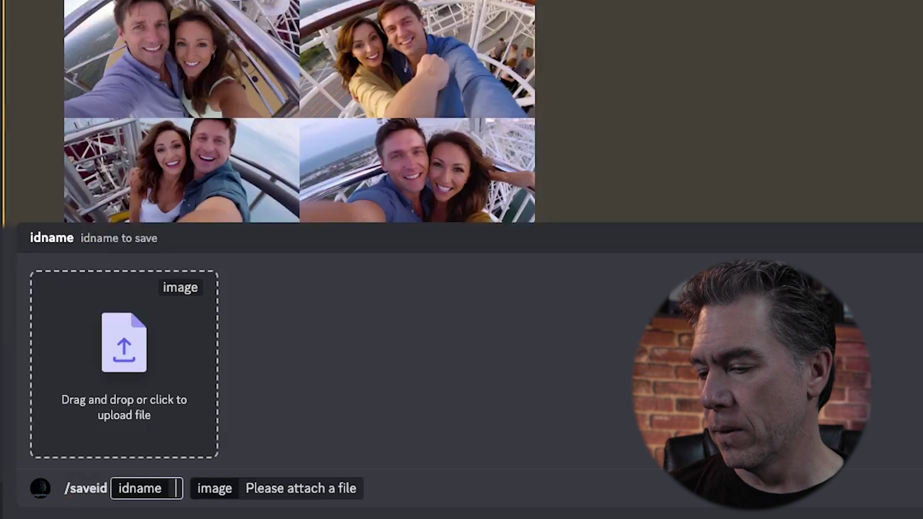
type("her")
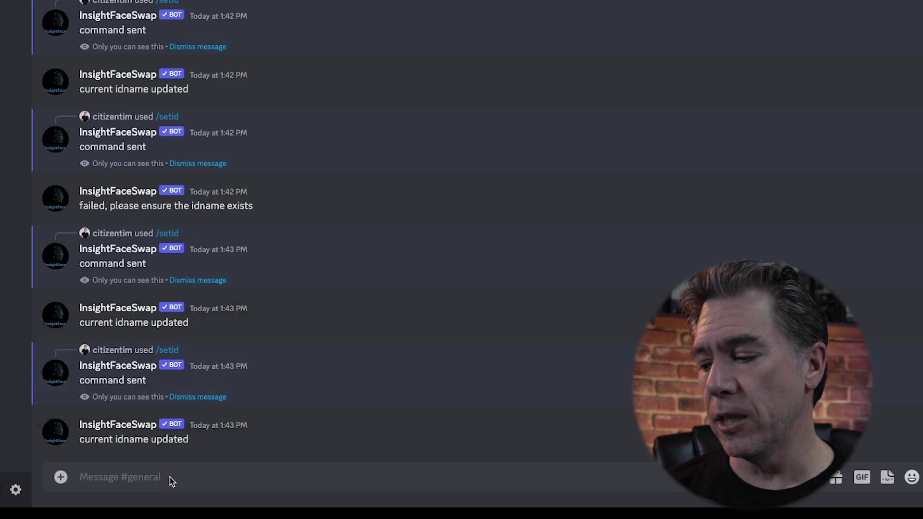
Set the current identity to Me with /setid.
type("/seti")
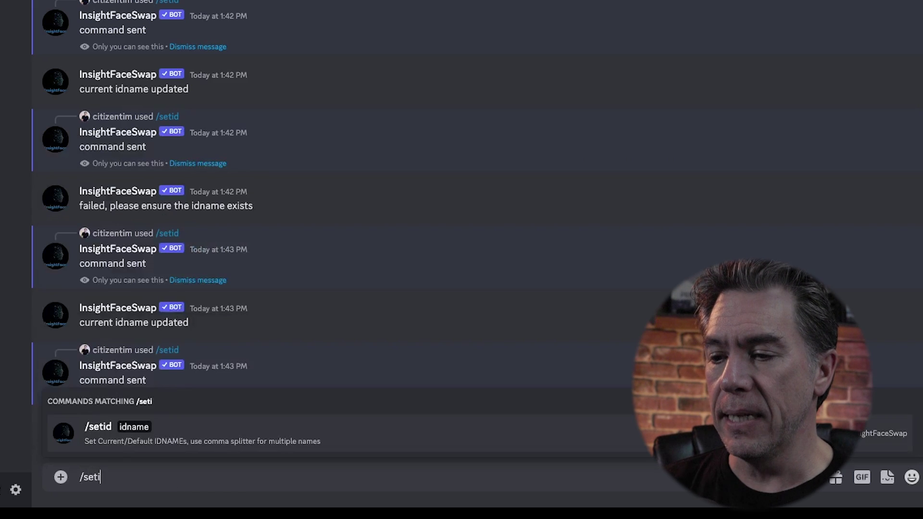
key("Tab")
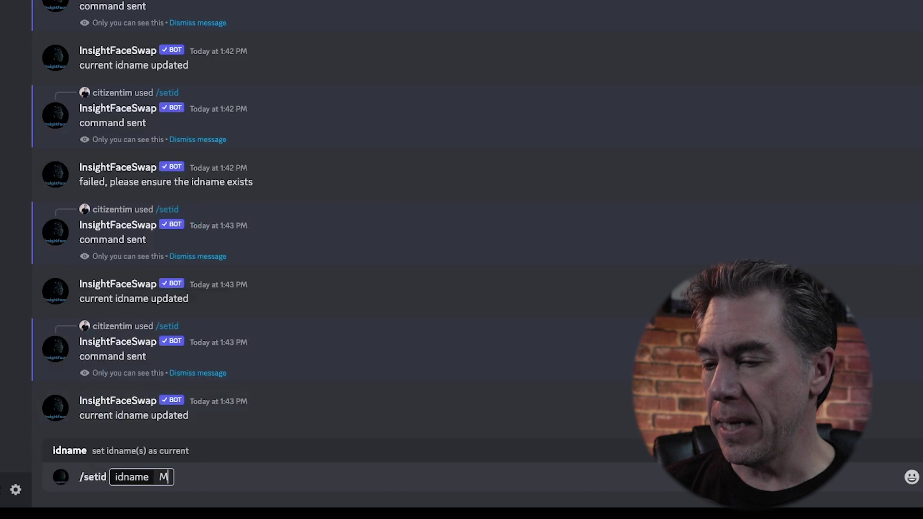
type("Me")
key("Return")
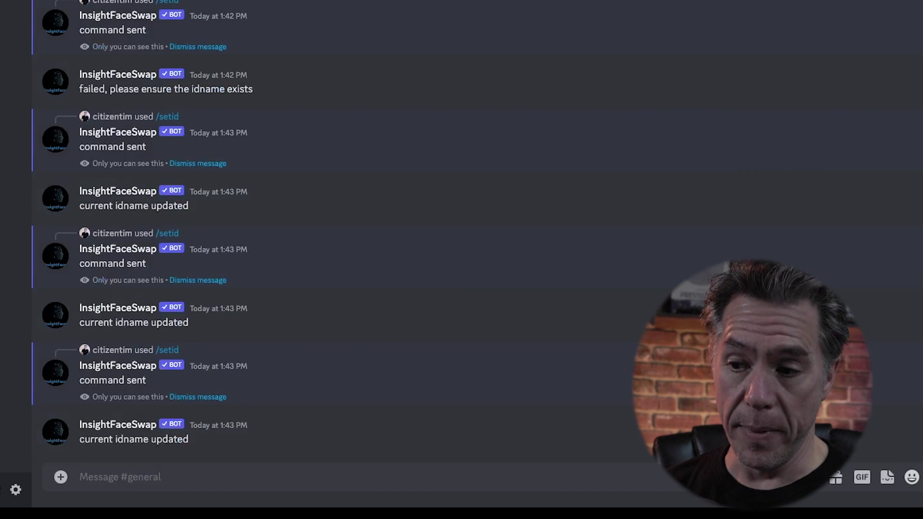
Switch the current identity to her with /setid.
type("/setid")
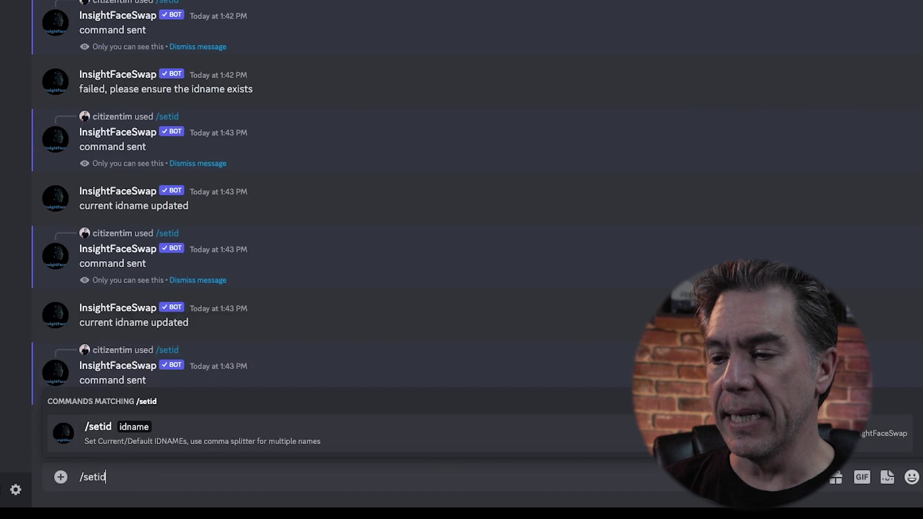
key("Tab")
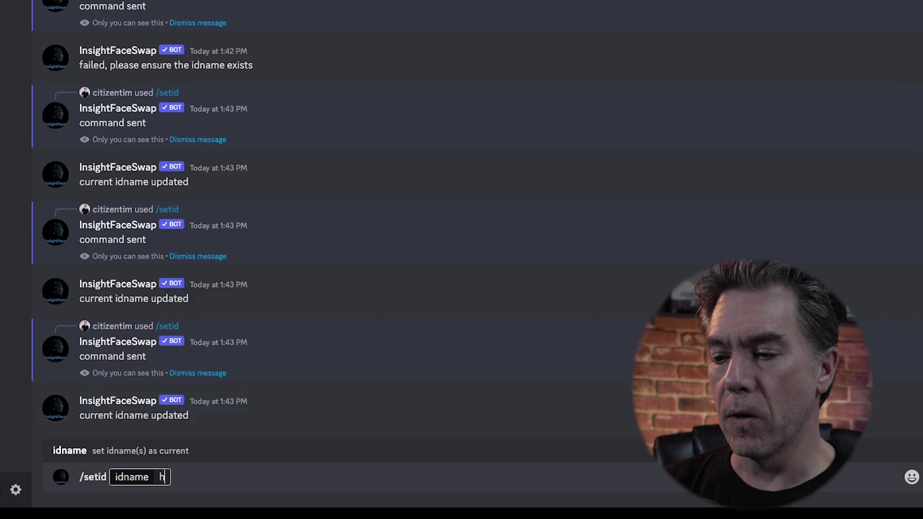
type("her")
key("Return")
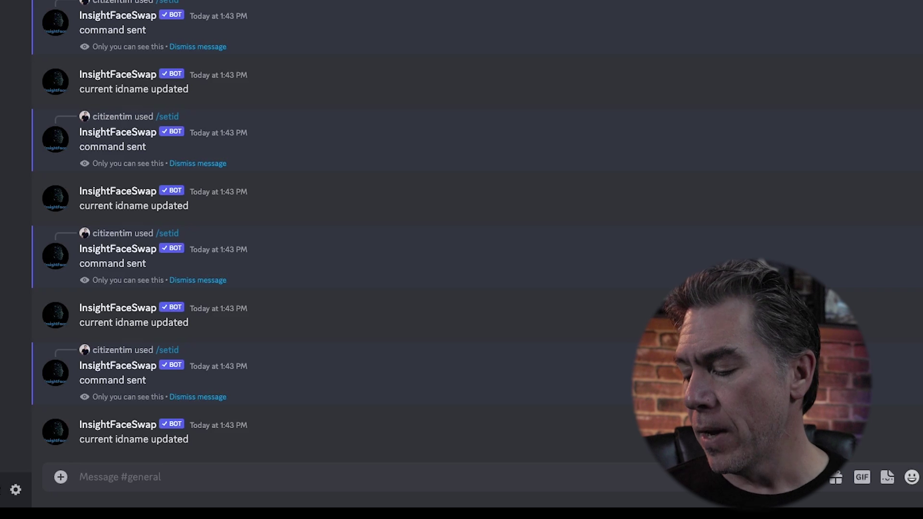
Send /listid to list the saved identities Tim, Me, RDJ, dog and her.
type("/listi")
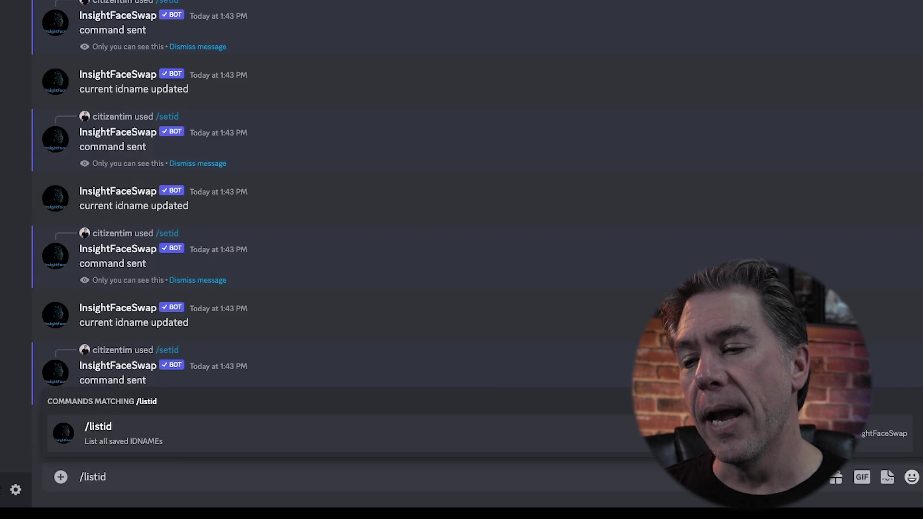
type("d")
key("Tab")
key("Return")
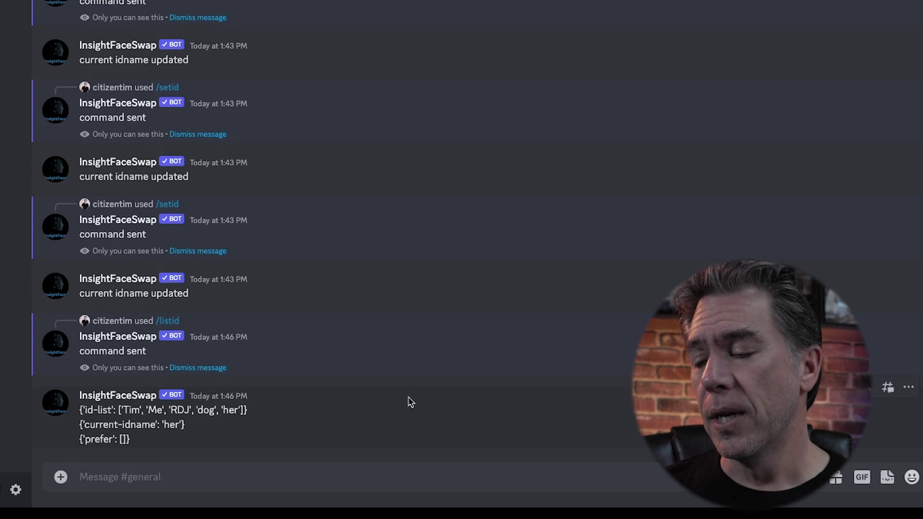
Send a /setid command making both Me and her the current identities.
type("/setid")
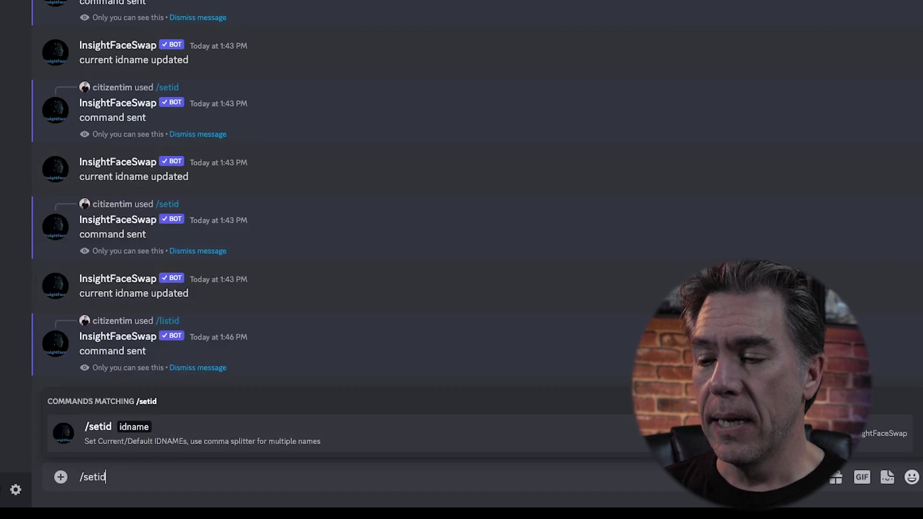
key("Tab")
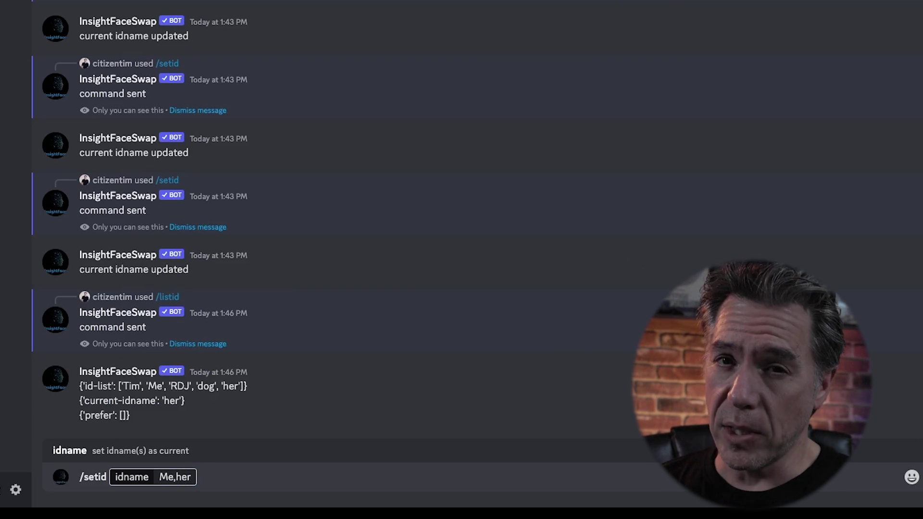
key("Return")
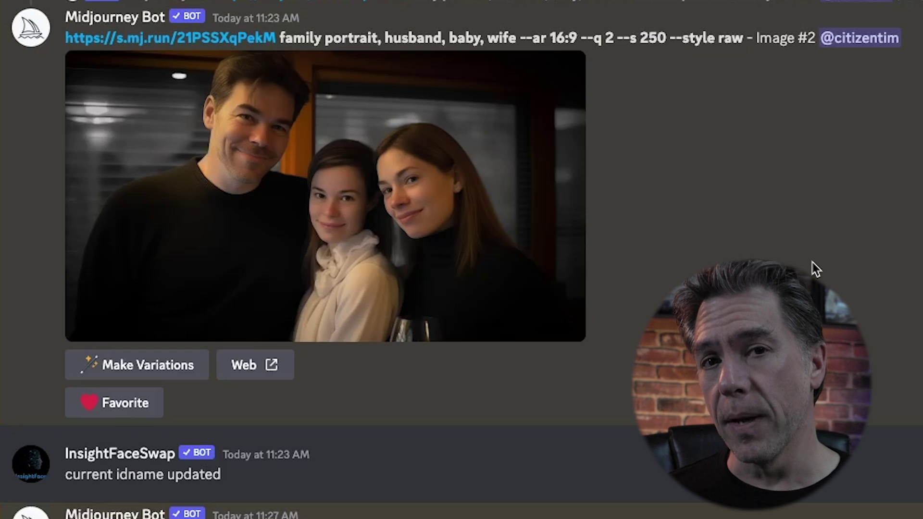
Start a new /setid command and correct its idname to read Me,_,her.
left_click(113, 489)
type("/se")
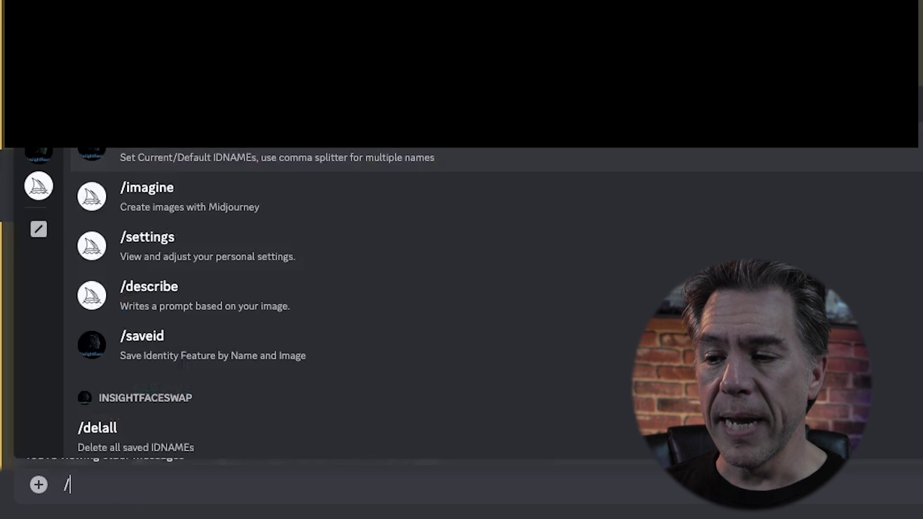
type("tid")
key("Tab")
type("mr")
key("BackSpace")
type("e, ")
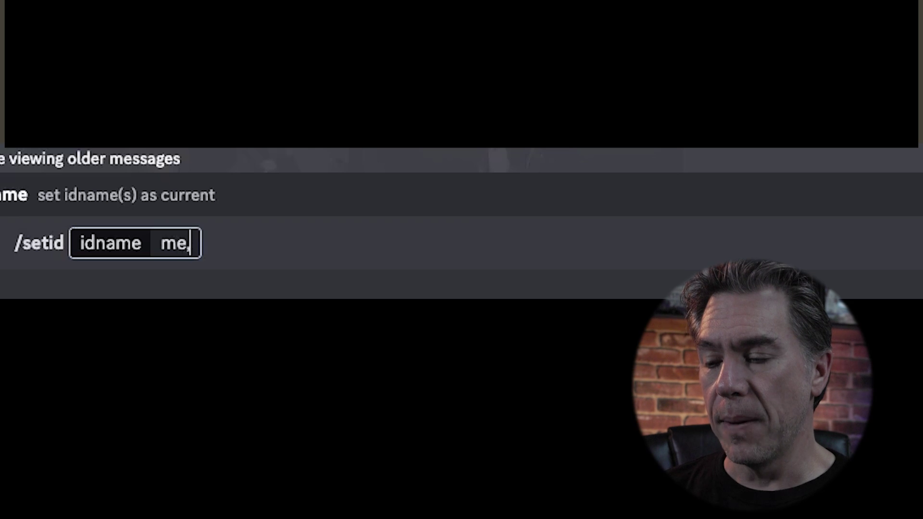
type(",h")
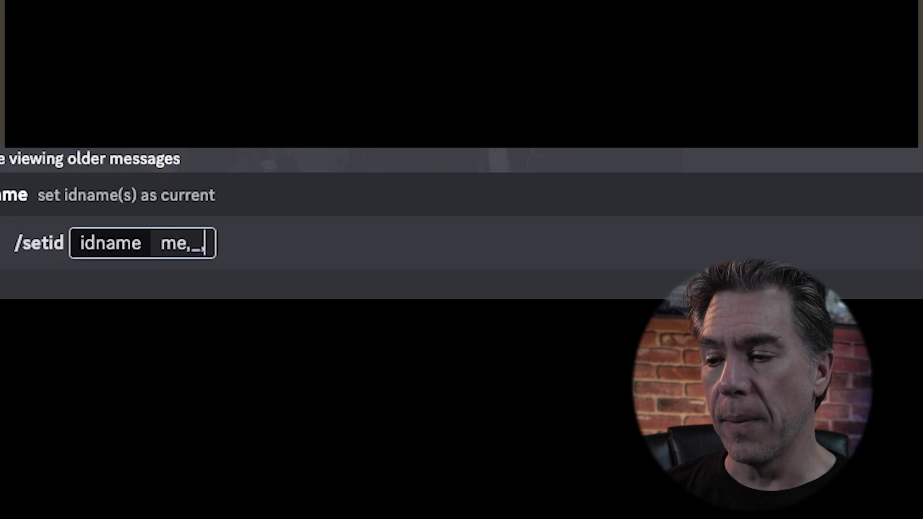
key("Left")
key("Left")
key("Left")
key("Left")
key("Left")
key("Left")
key("Left")
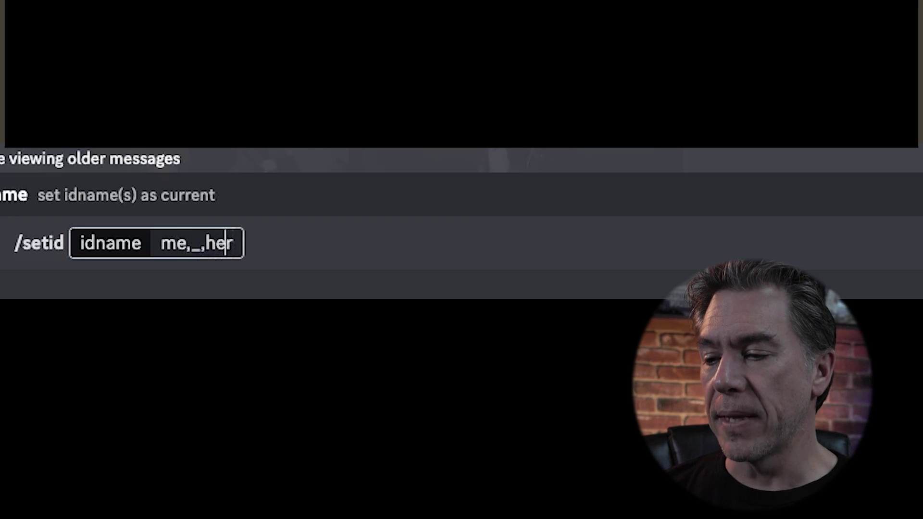
key("BackSpace")
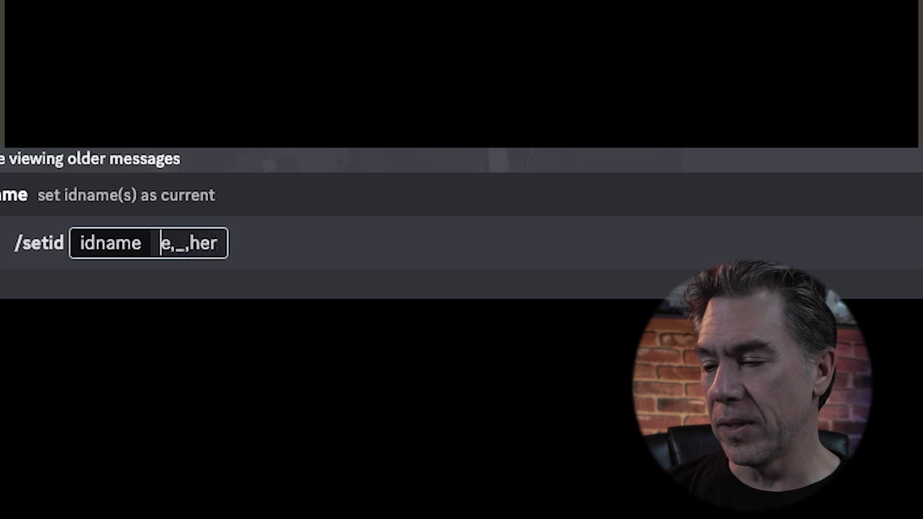
type("M")
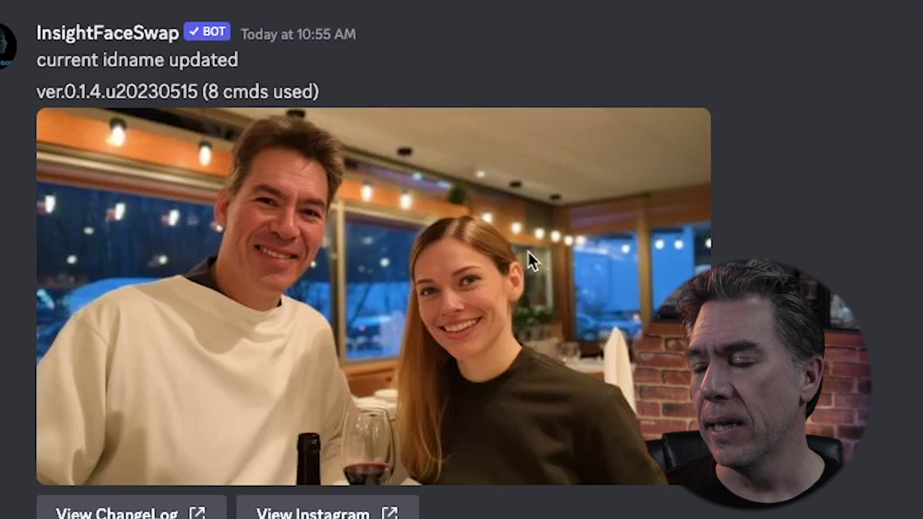
View the face-swapped dinner photo at full size.
left_click(478, 261)
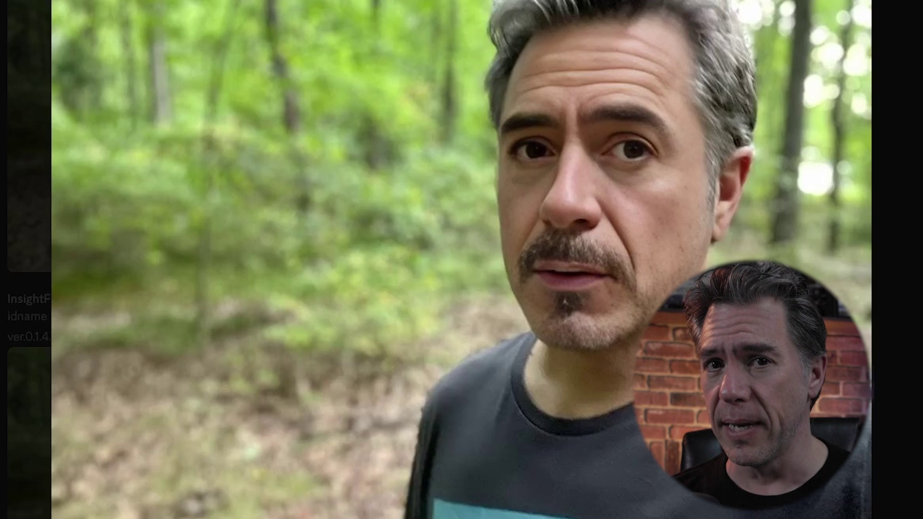
Close the enlarged image and start a /swapid command in the message box.
key("Escape")
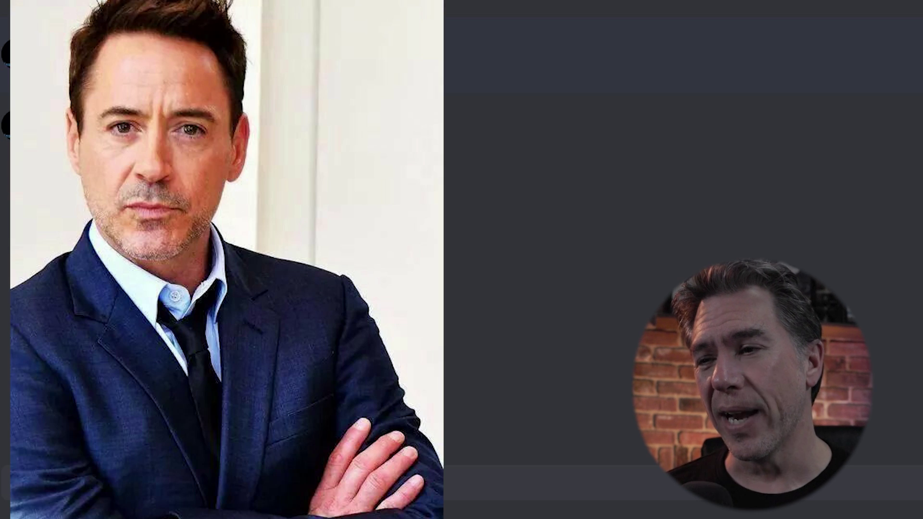
type("/")
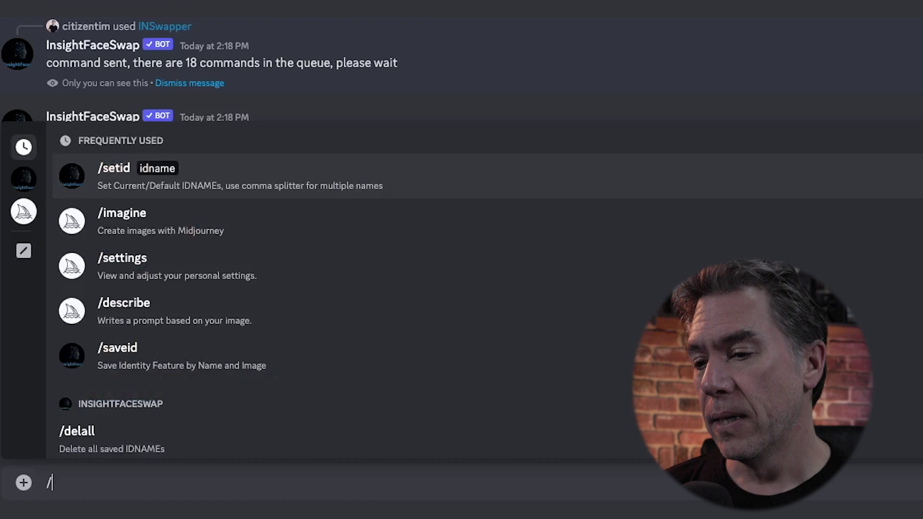
type("swapid")
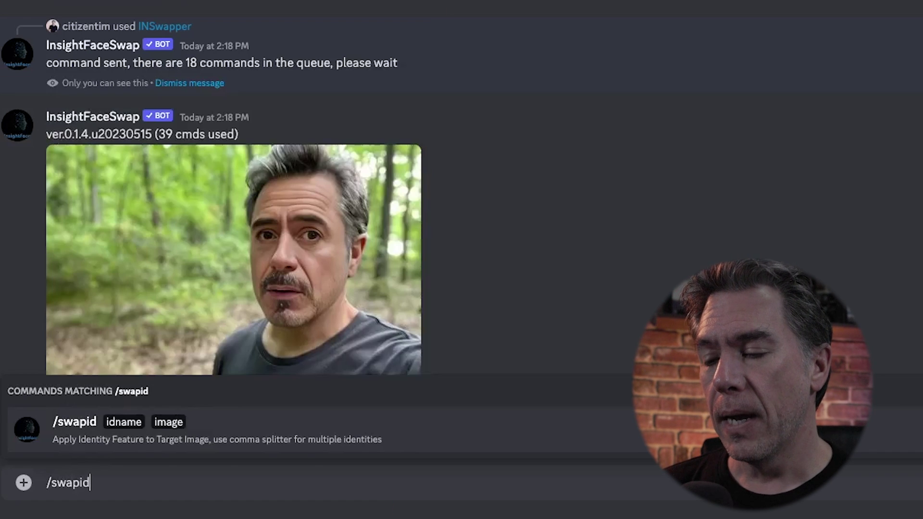
Pick the /swapid command and enter the saved identity RDJ.
key("Return")
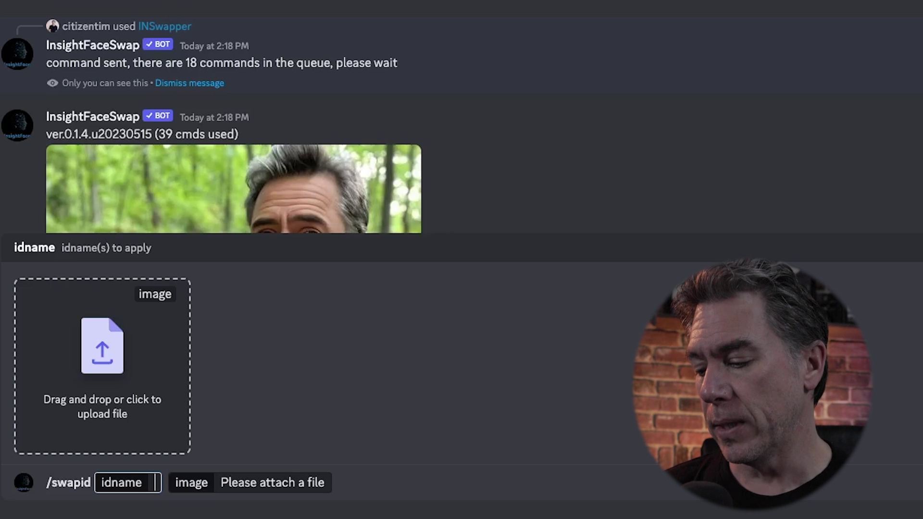
type("RDJ")
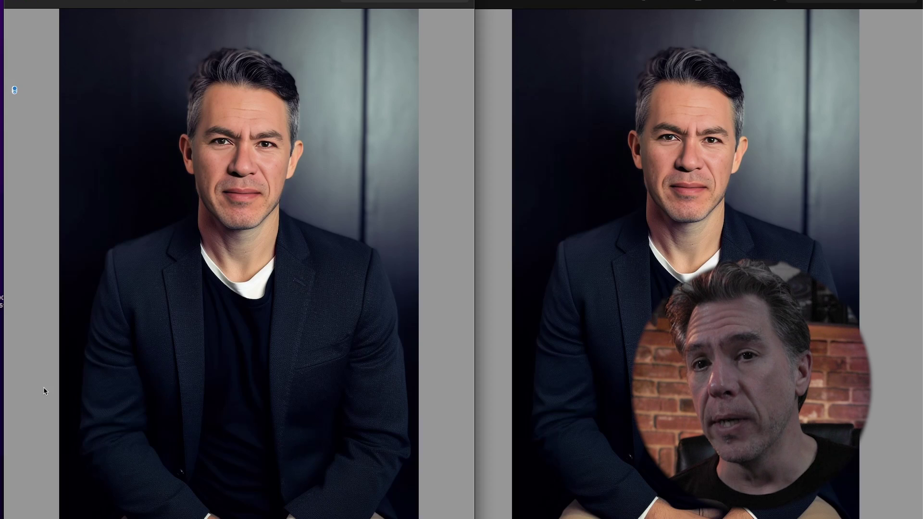
Zoom in on both studio portraits to compare the faces.
left_click(209, 125)
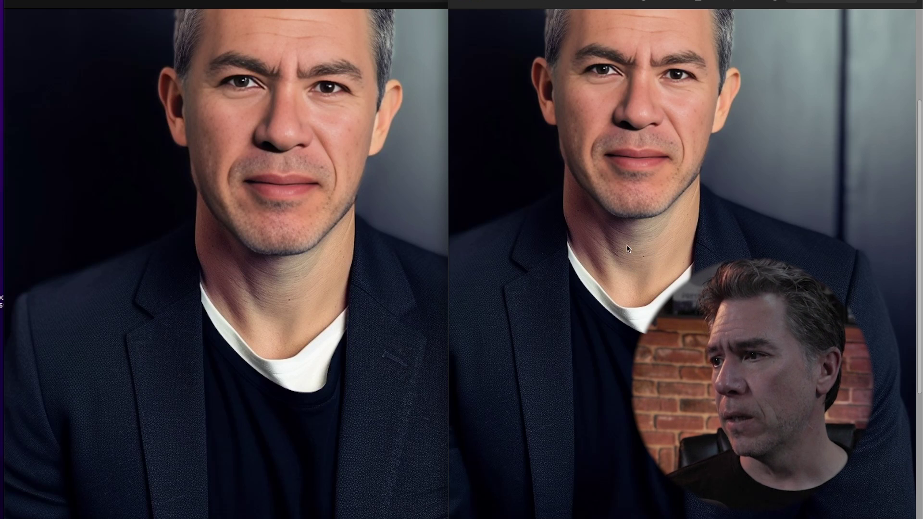
scroll(627, 249, "up", 1)
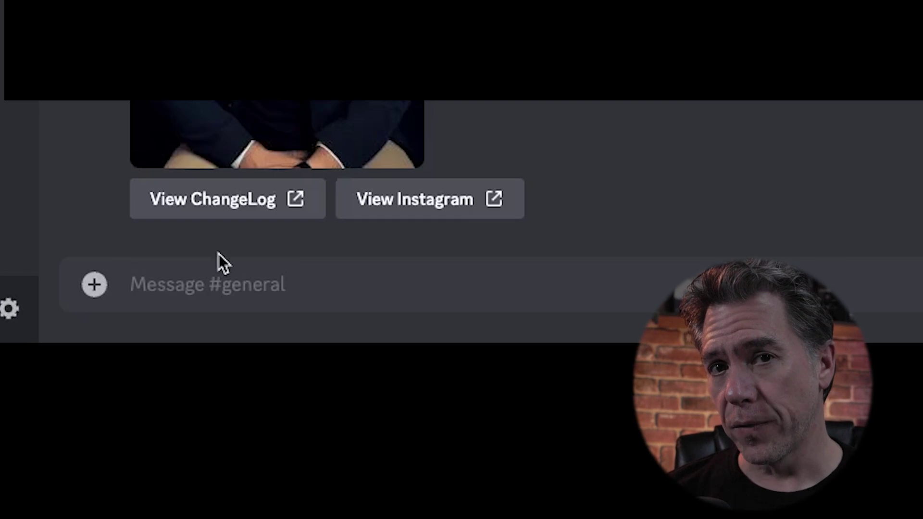
Delete the saved identity 'dog' with the /delid command.
type("/del")
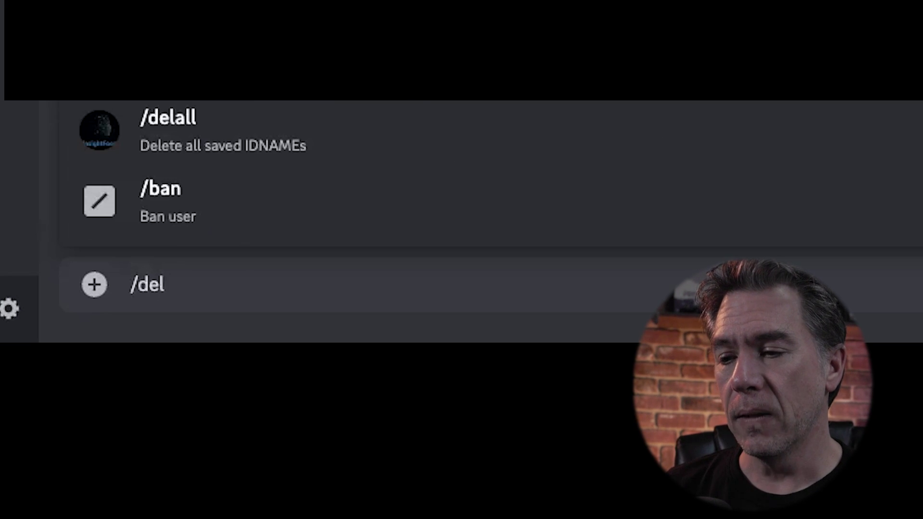
type("all")
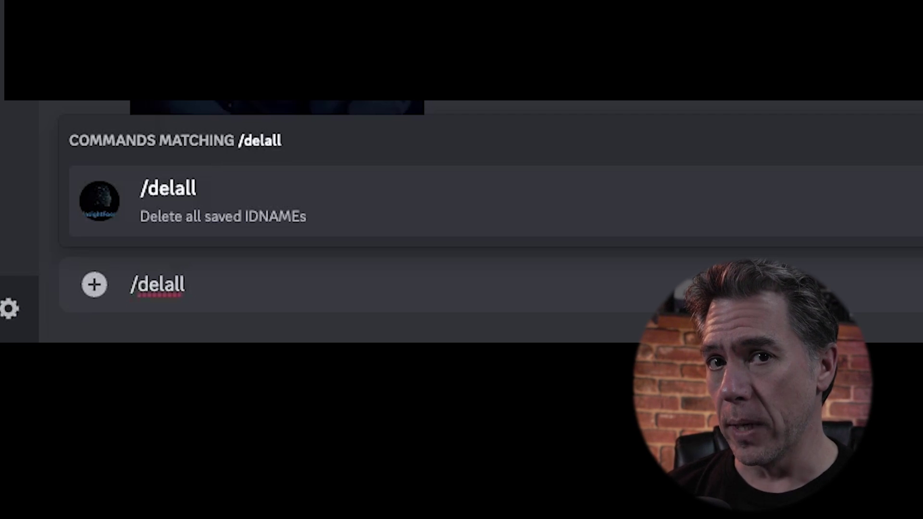
key("BackSpace")
key("BackSpace")
key("BackSpace")
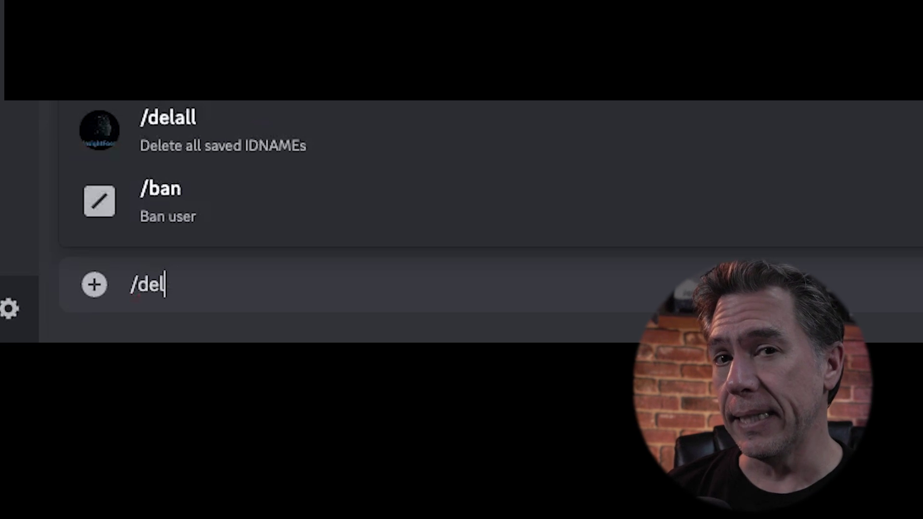
type("id")
key("Tab")
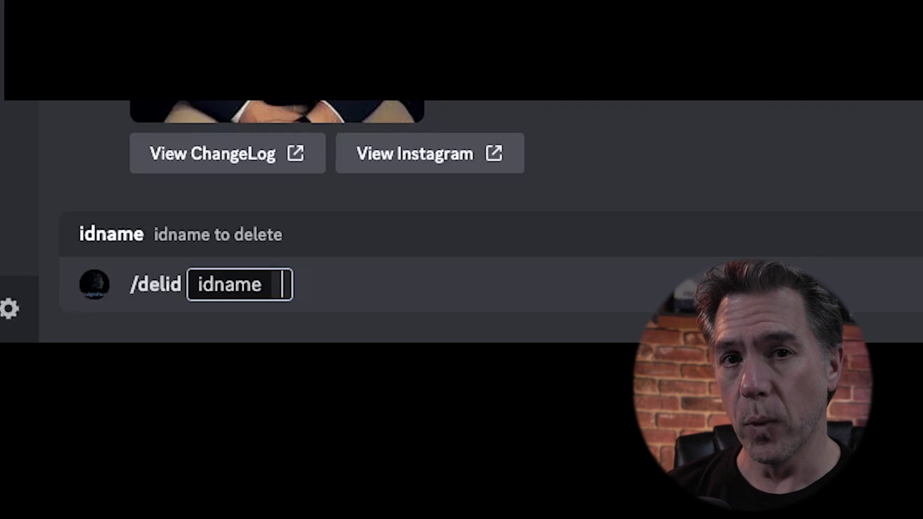
type("dog")
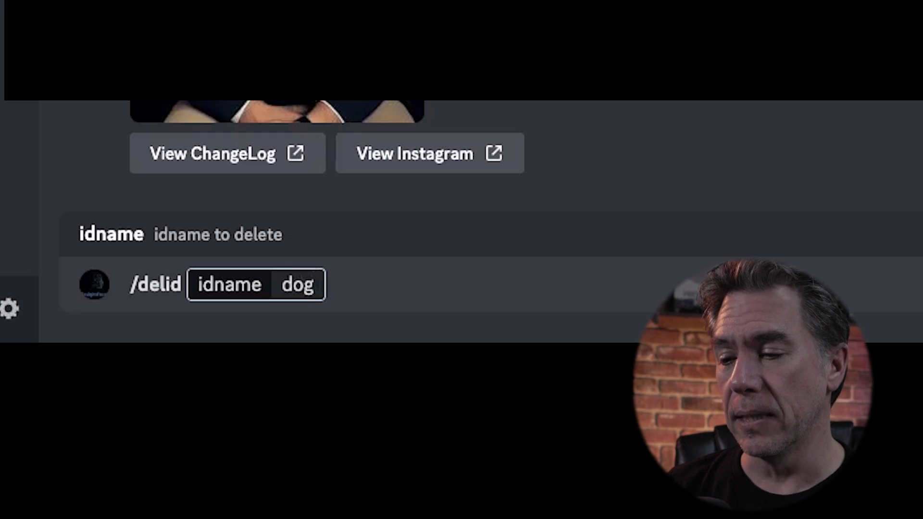
key("Return")
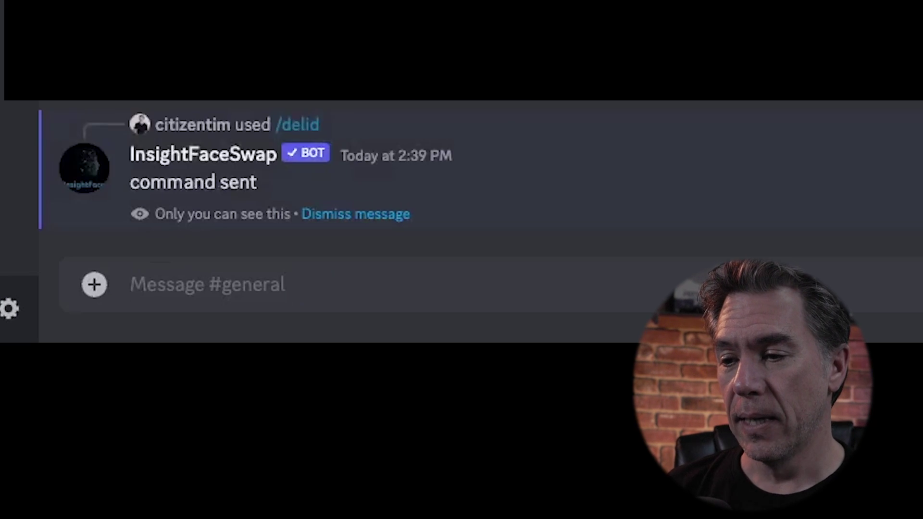